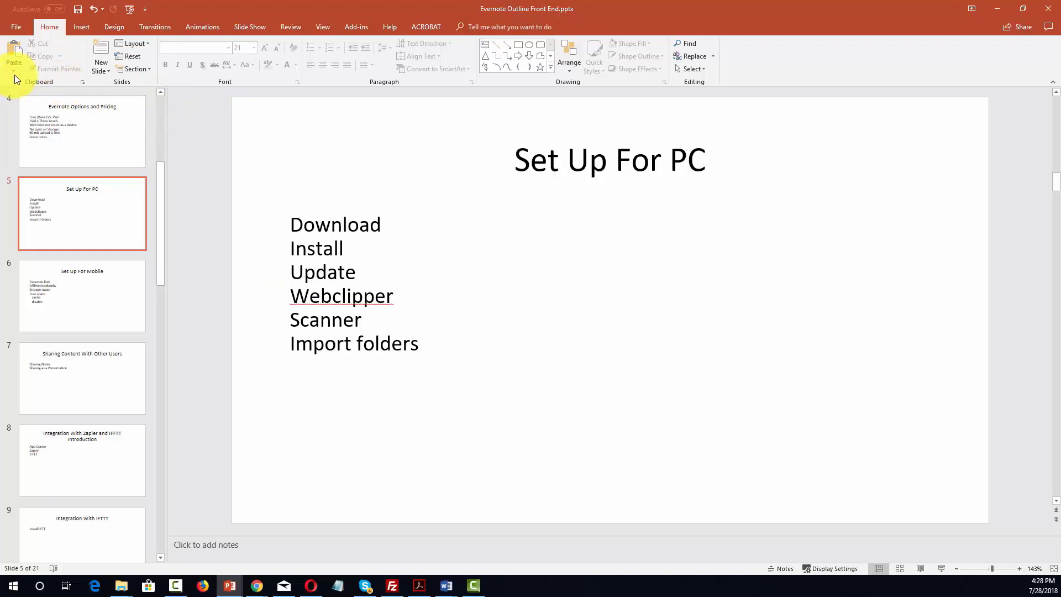
Copy the "Limited Time Special Offer..." headline from the OptimizePress page in Chrome and return to PowerPoint
key(alt+Tab)
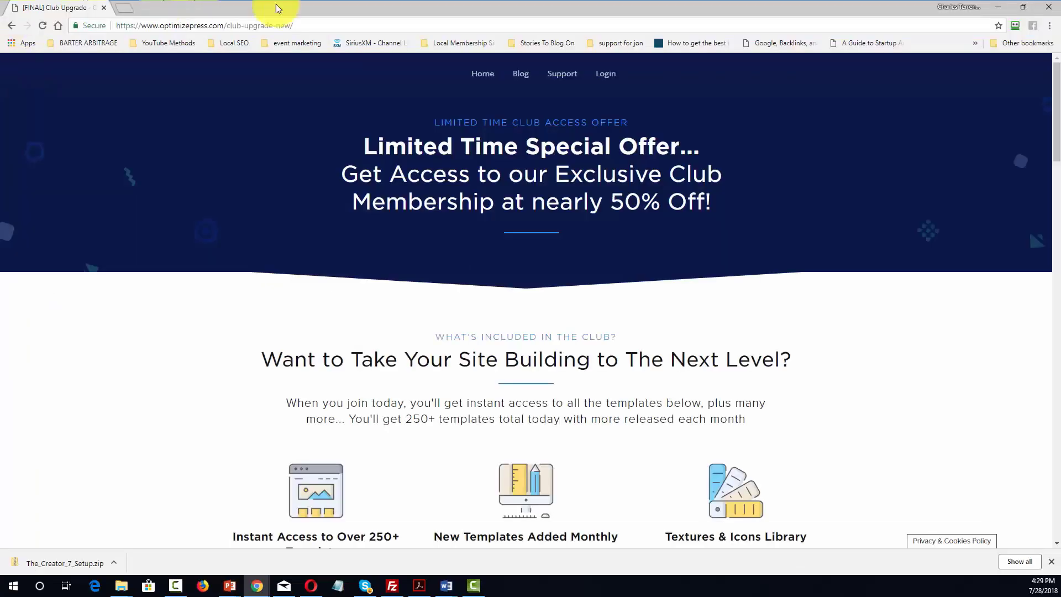
drag(360, 138, 692, 195)
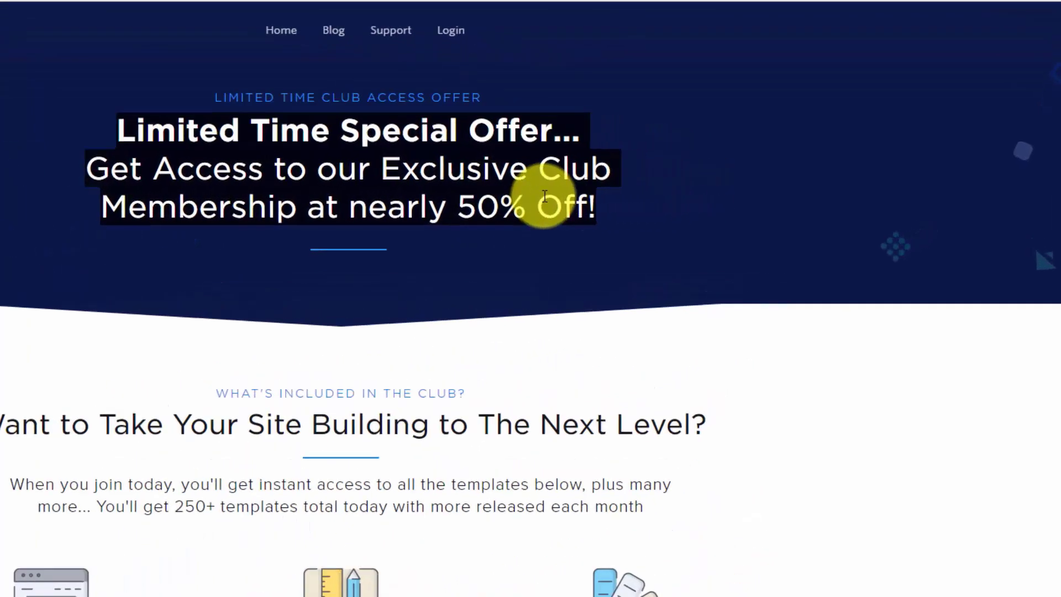
right_click(666, 197)
click(684, 203)
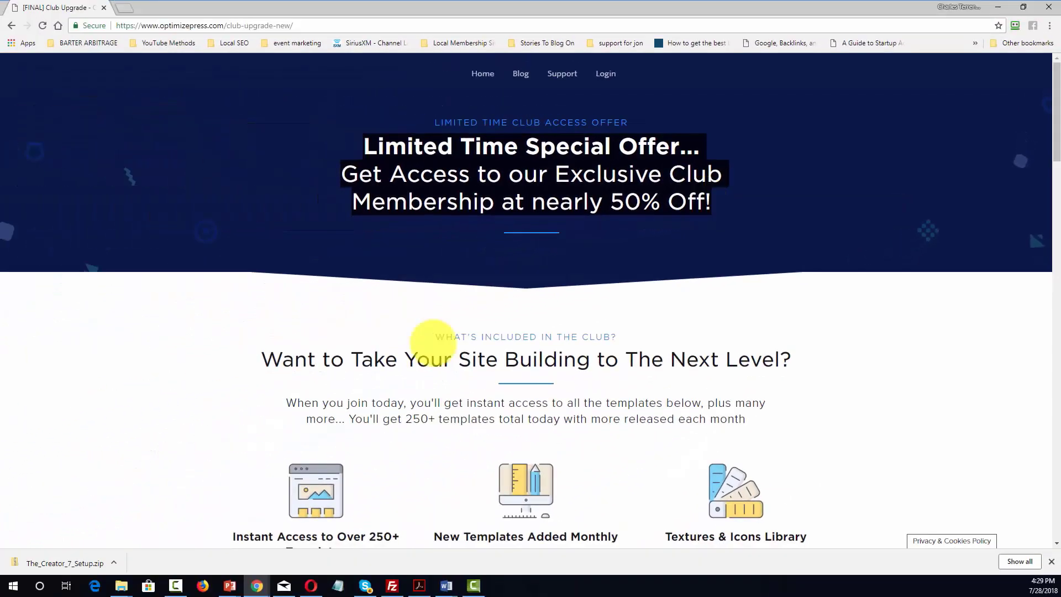
key(alt+Tab)
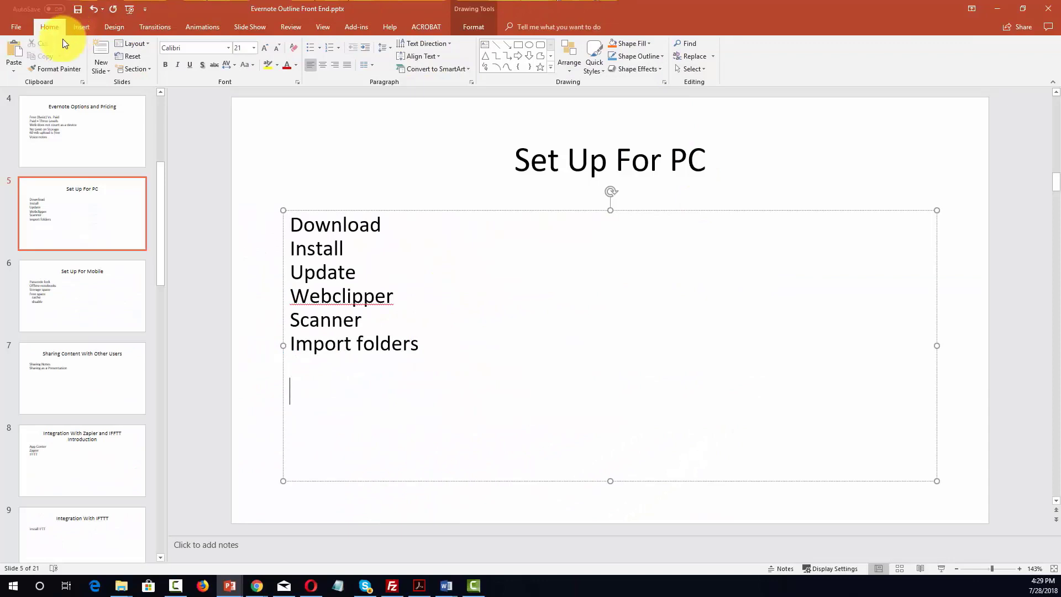
Try to paste the copied headline below the list on the "Set Up For PC" slide, keeping source formatting
click(15, 71)
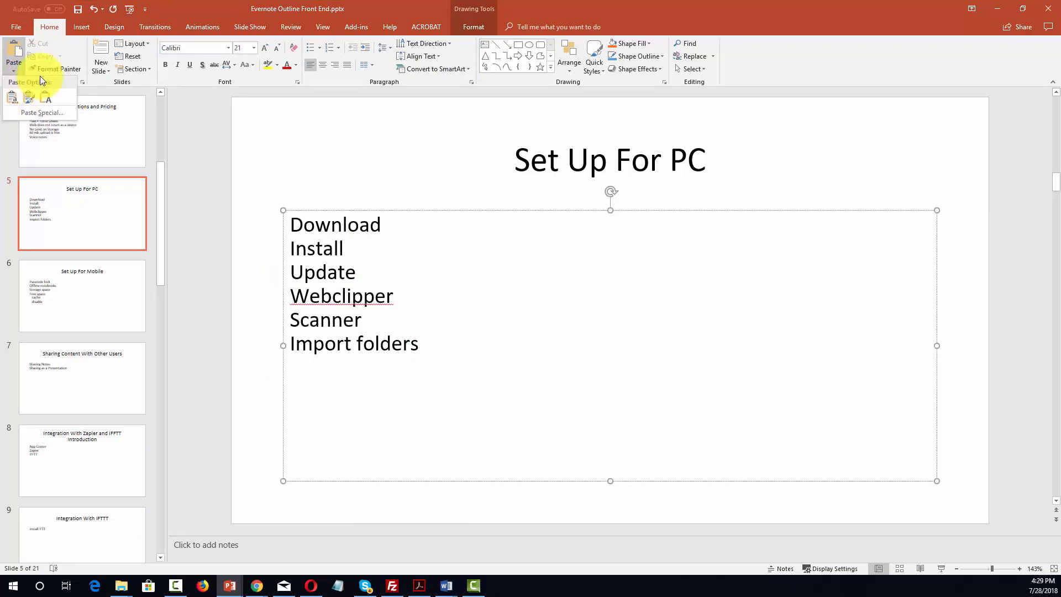
click(355, 390)
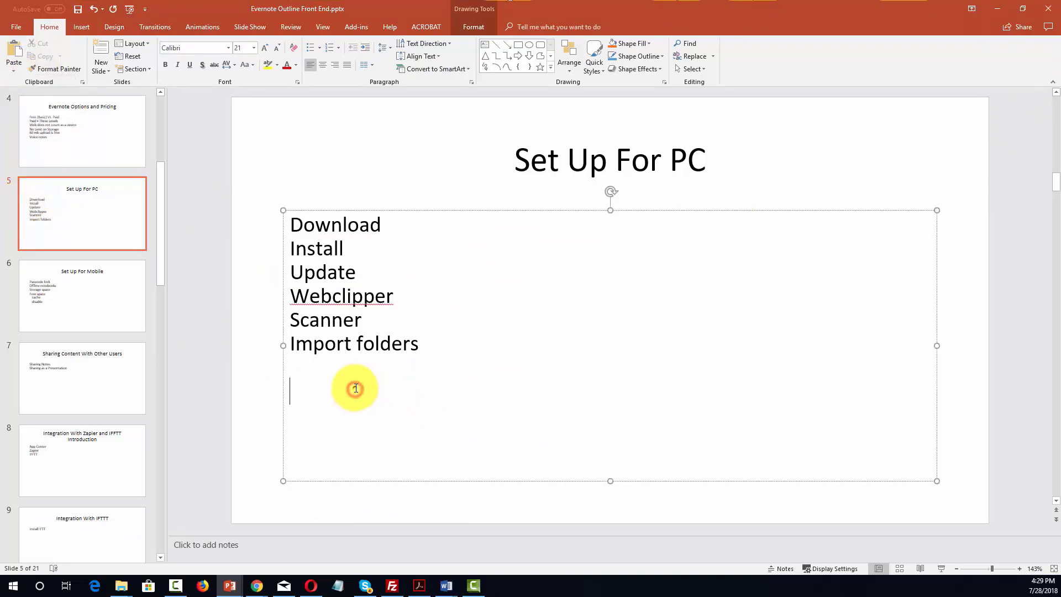
right_click(355, 389)
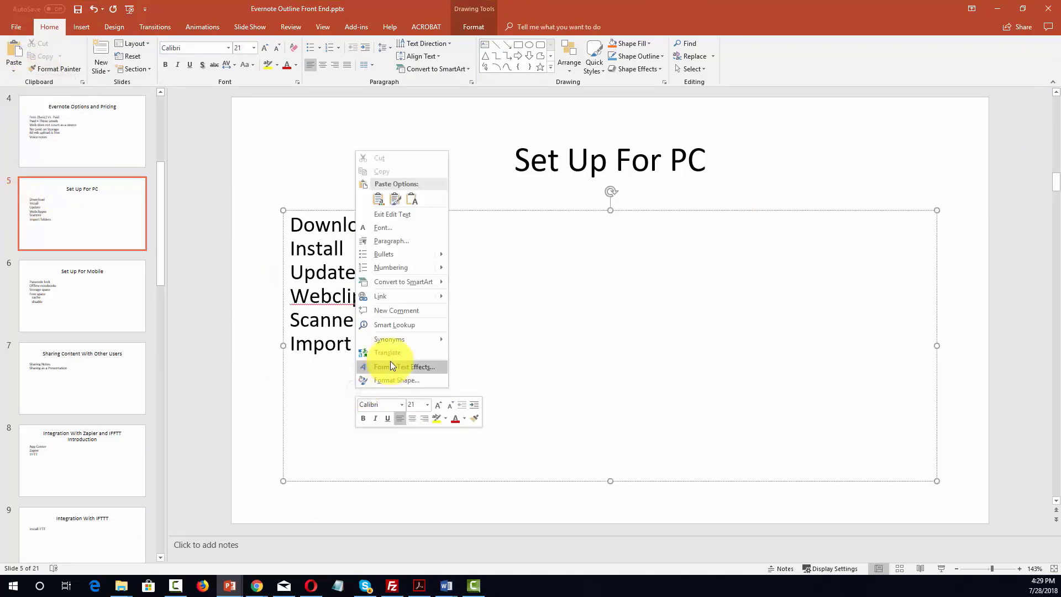
click(393, 201)
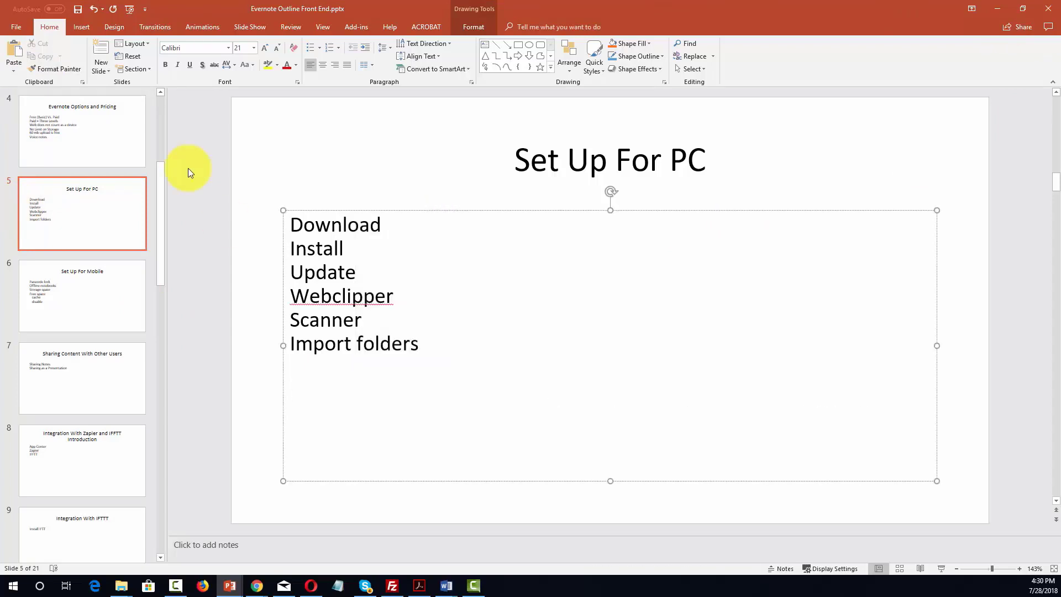
click(14, 72)
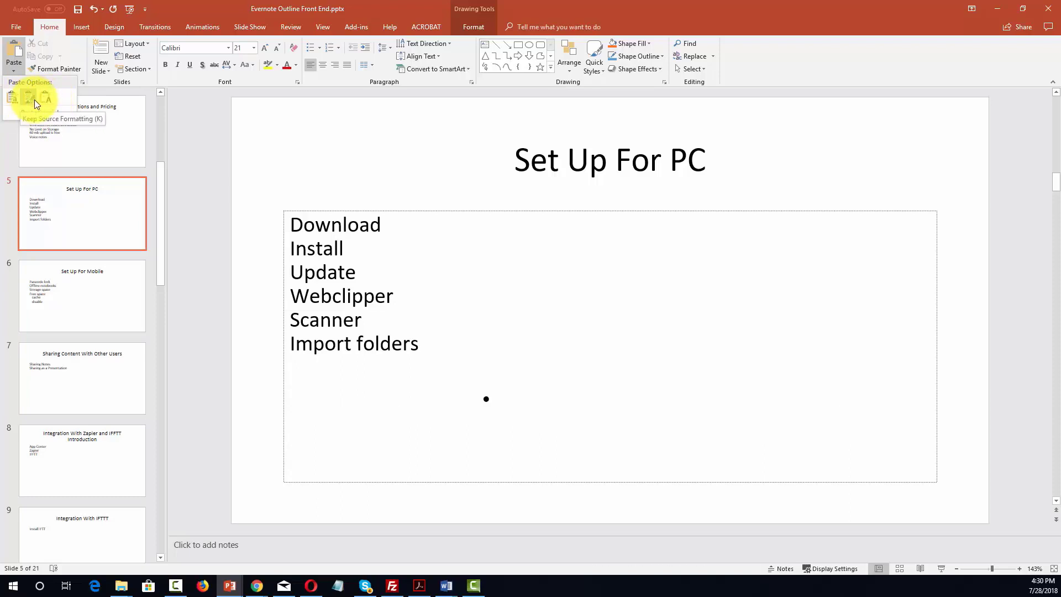
key(Escape)
key(Escape)
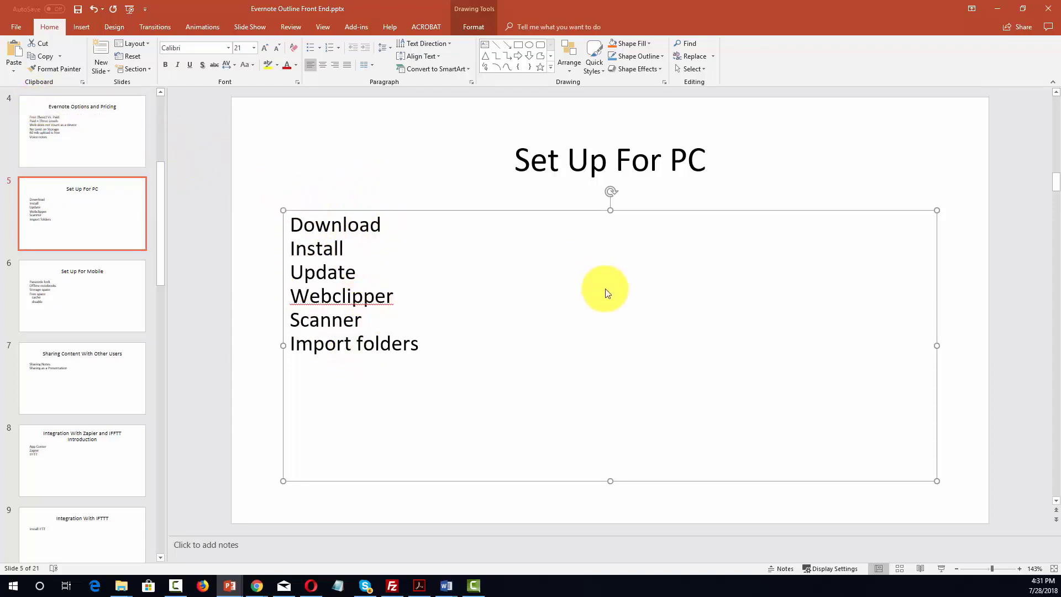
Copy the "Set Up For PC" list text box and paste it onto the blank second slide of Presentation2 using the destination theme
click(426, 210)
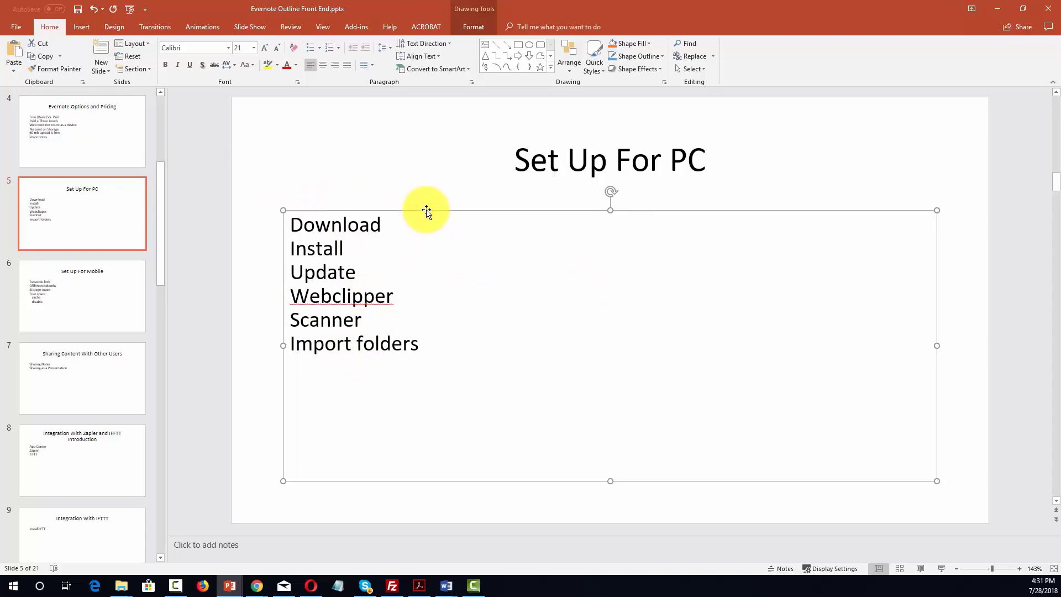
right_click(426, 210)
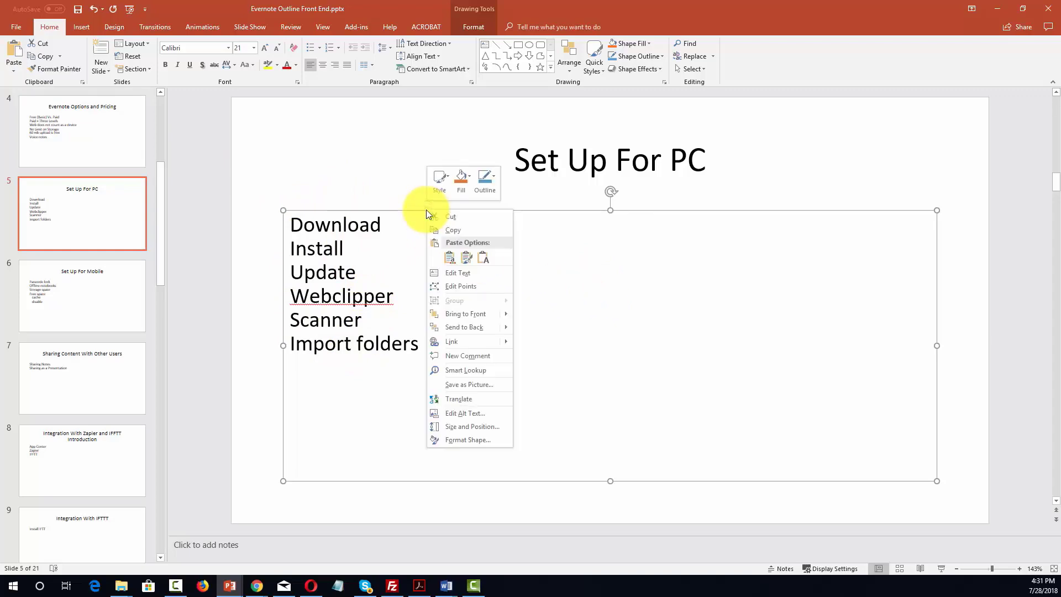
click(449, 227)
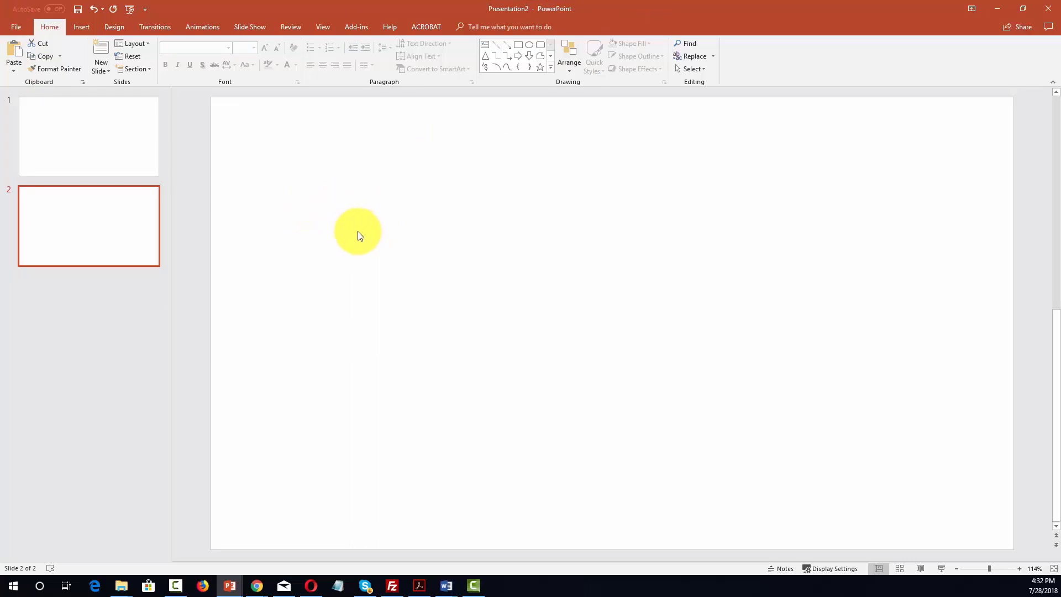
right_click(336, 226)
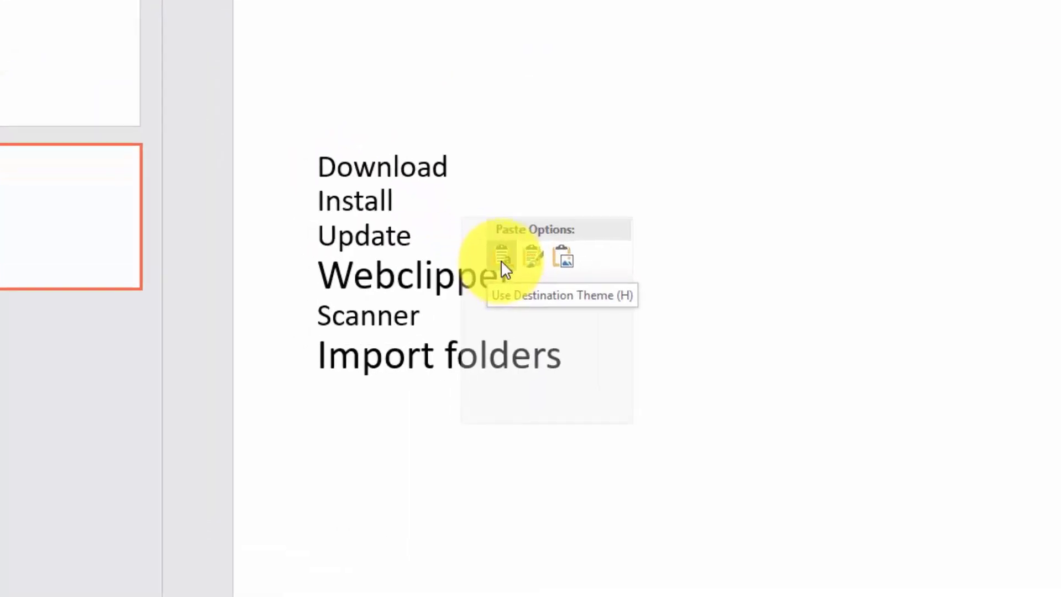
click(500, 259)
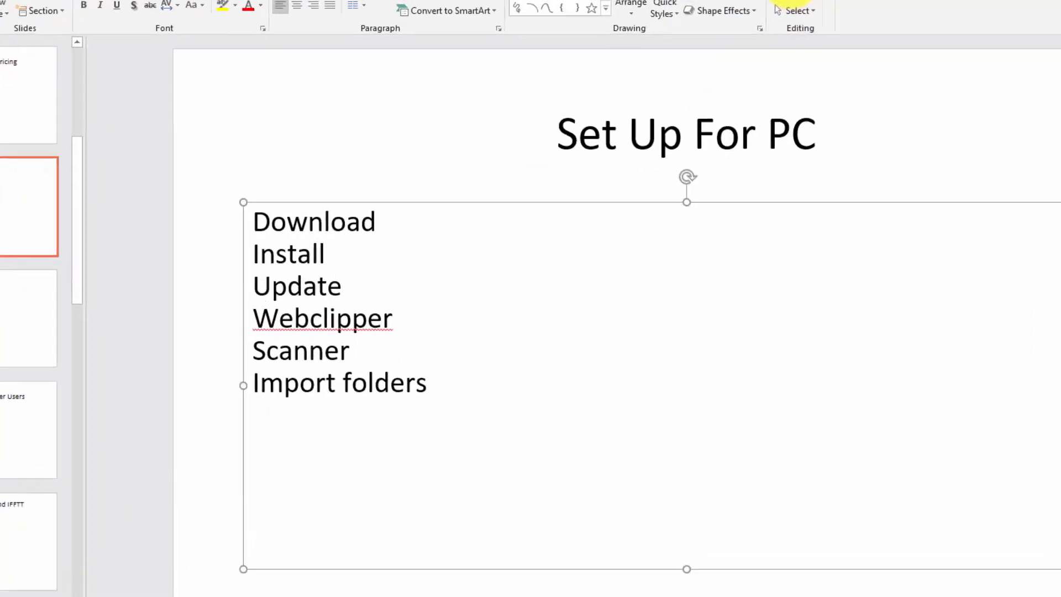
Find the word "sharing" in the Evernote outline presentation and close the search
click(685, 46)
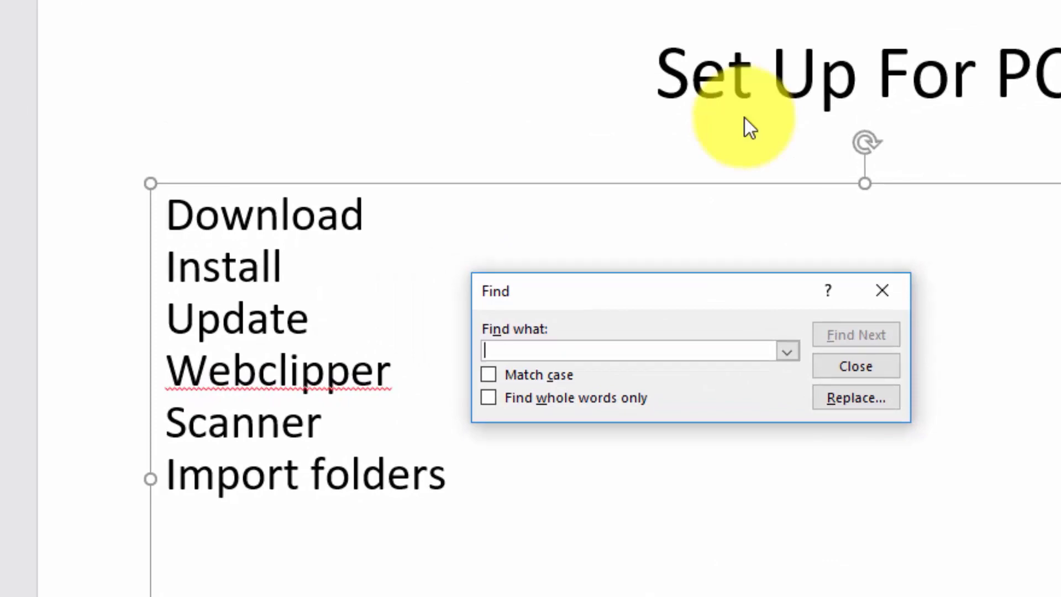
text(sharing)
key(Return)
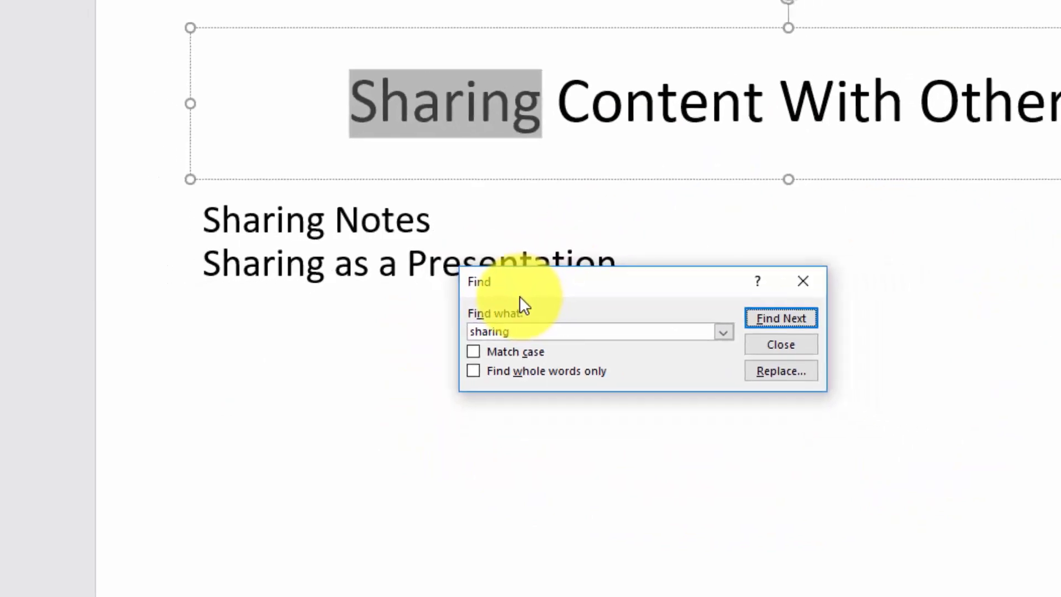
key(Escape)
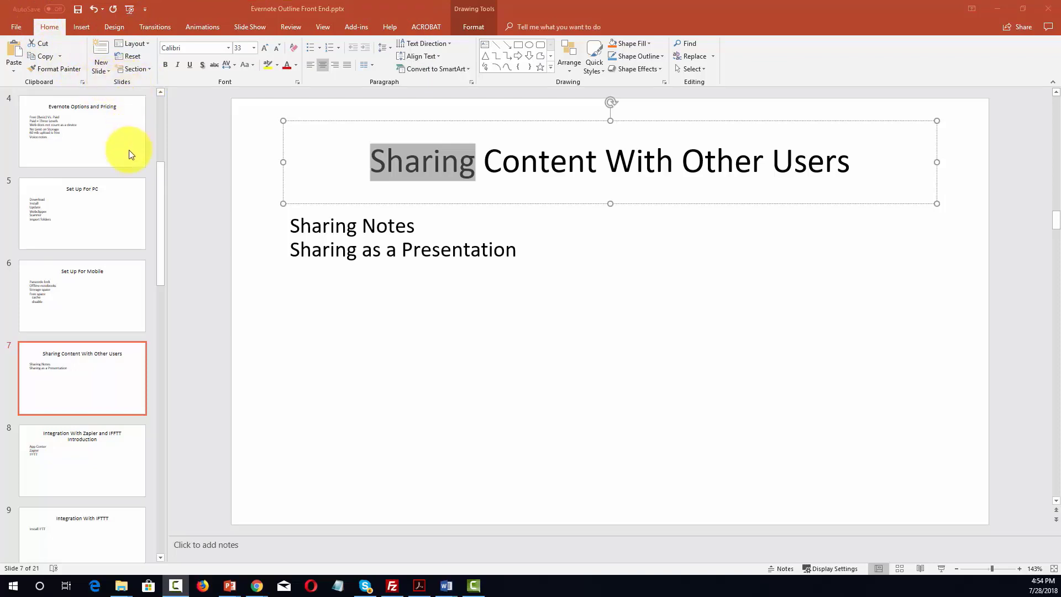
Go back through the slides and show the "What Is Evernote" slide
click(164, 206)
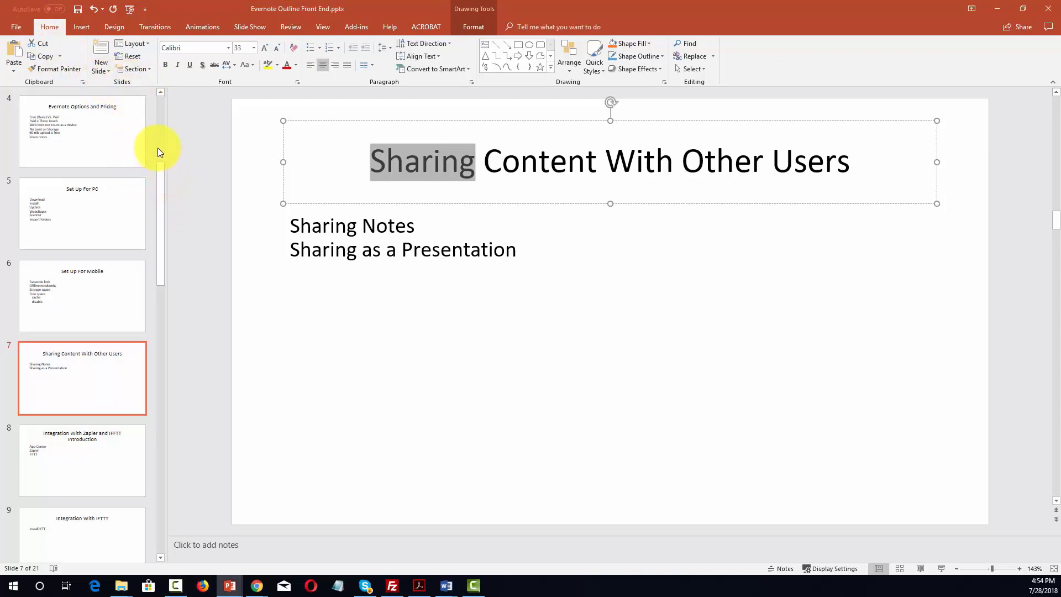
click(158, 148)
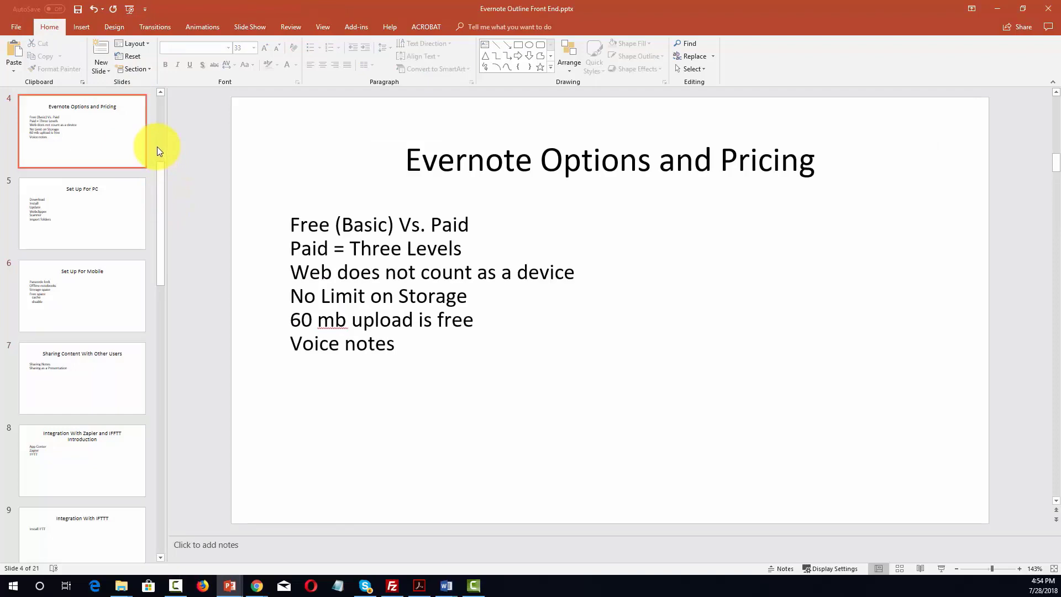
click(159, 107)
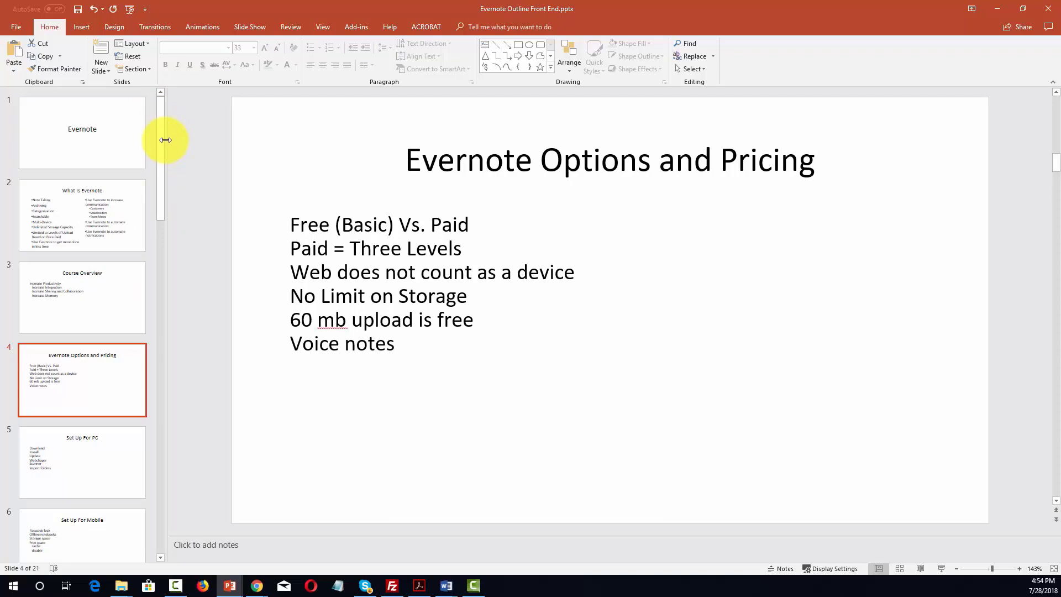
click(121, 216)
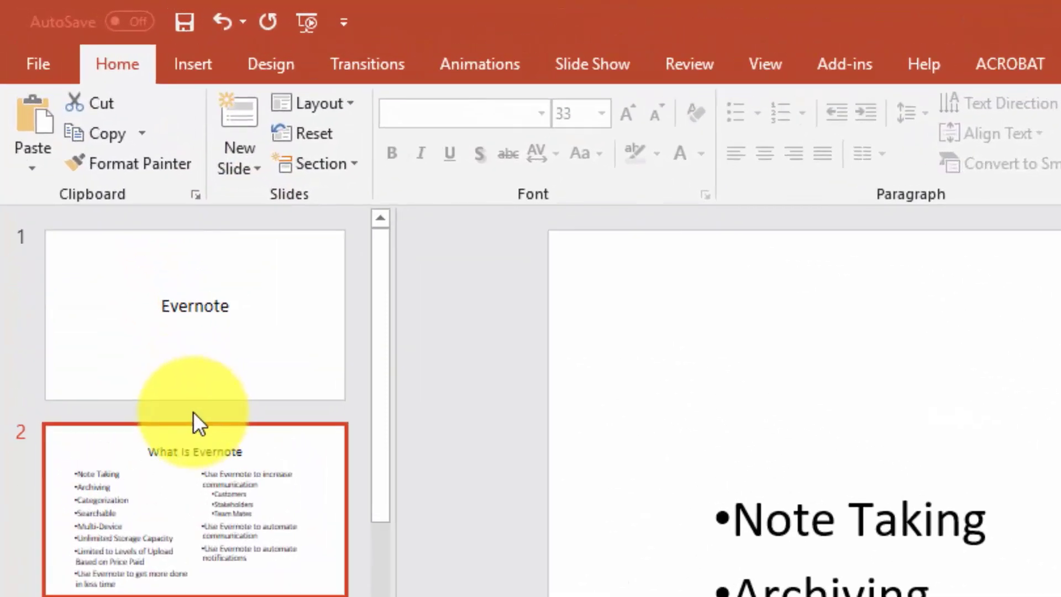
Insert a Title Slide layout between the "What Is Evernote" and "Course Overview" slides and activate its title placeholder
click(81, 171)
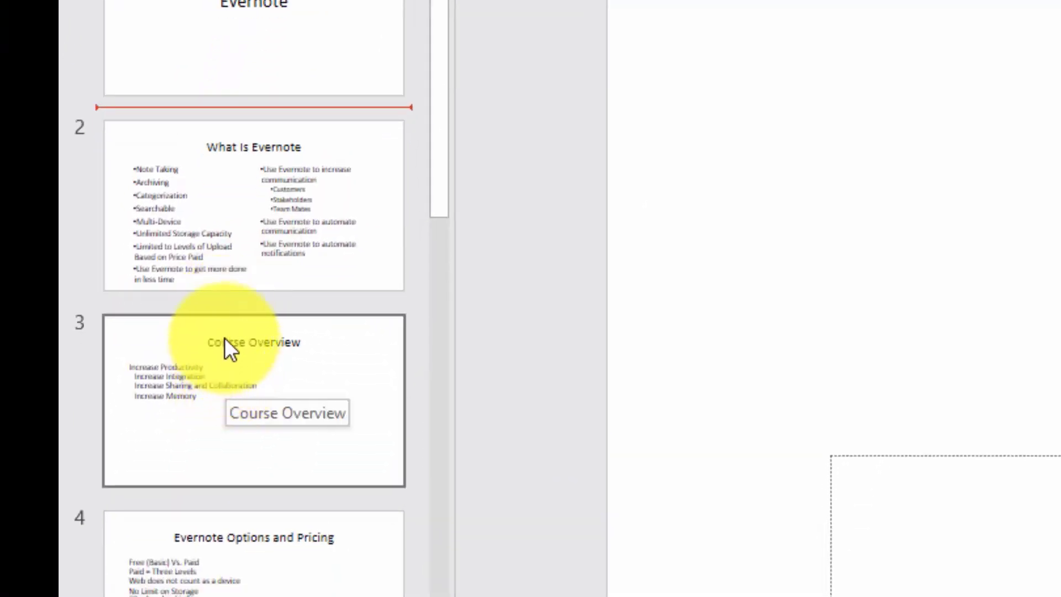
click(226, 302)
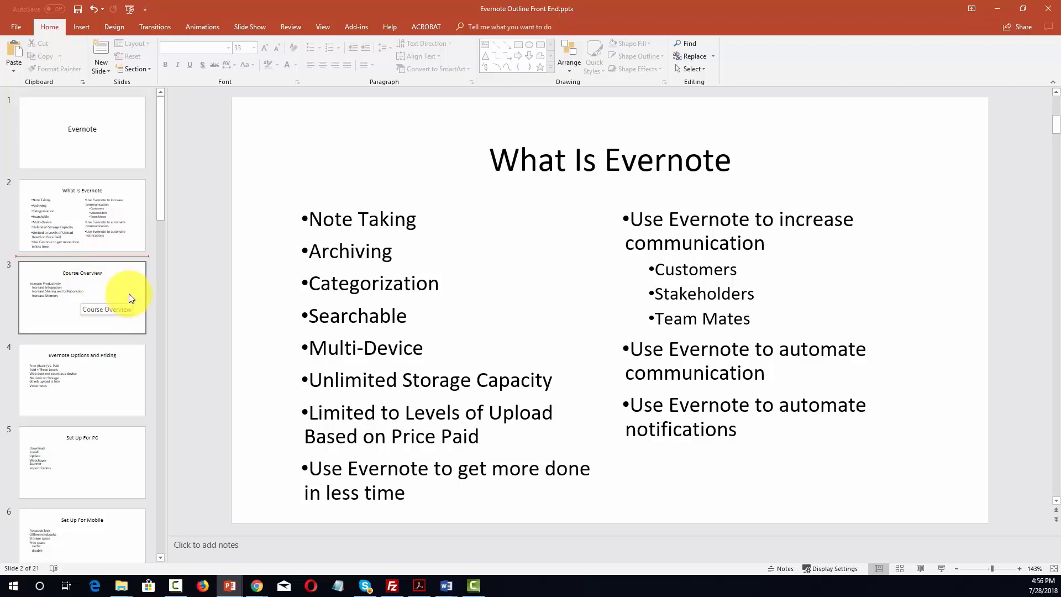
click(109, 71)
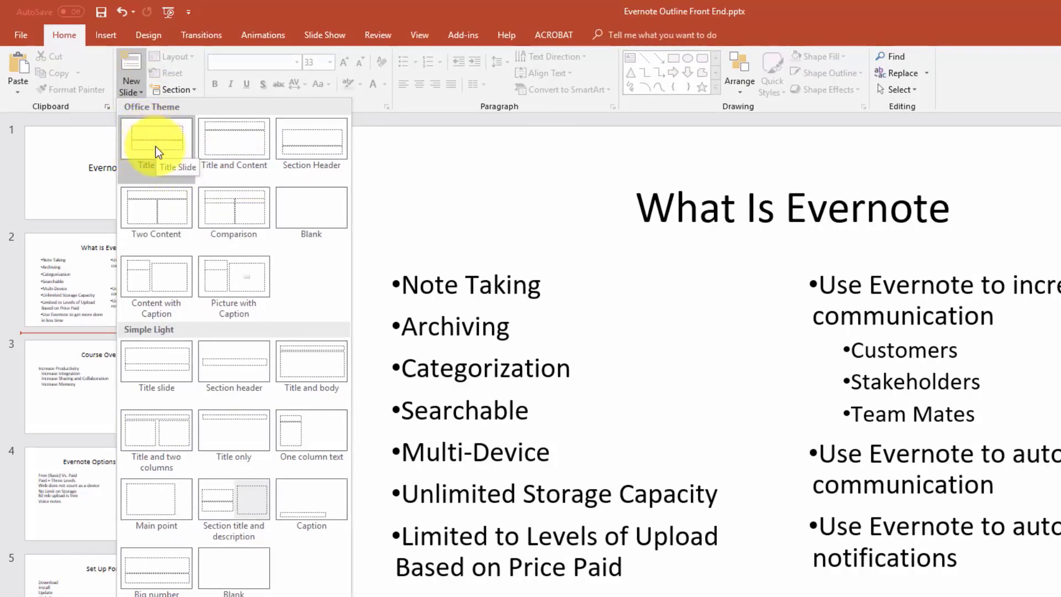
click(155, 146)
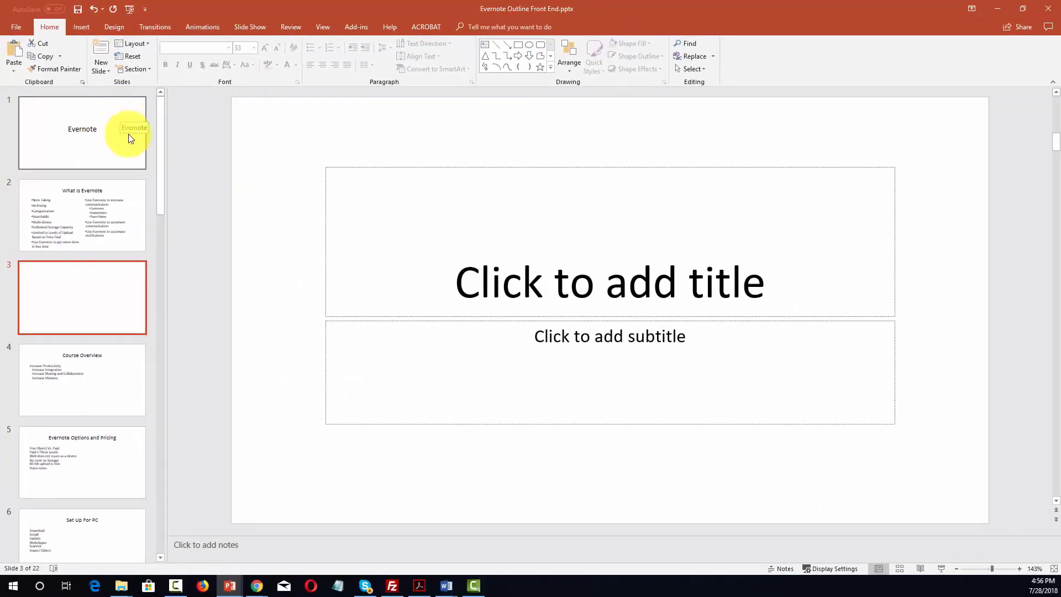
click(575, 290)
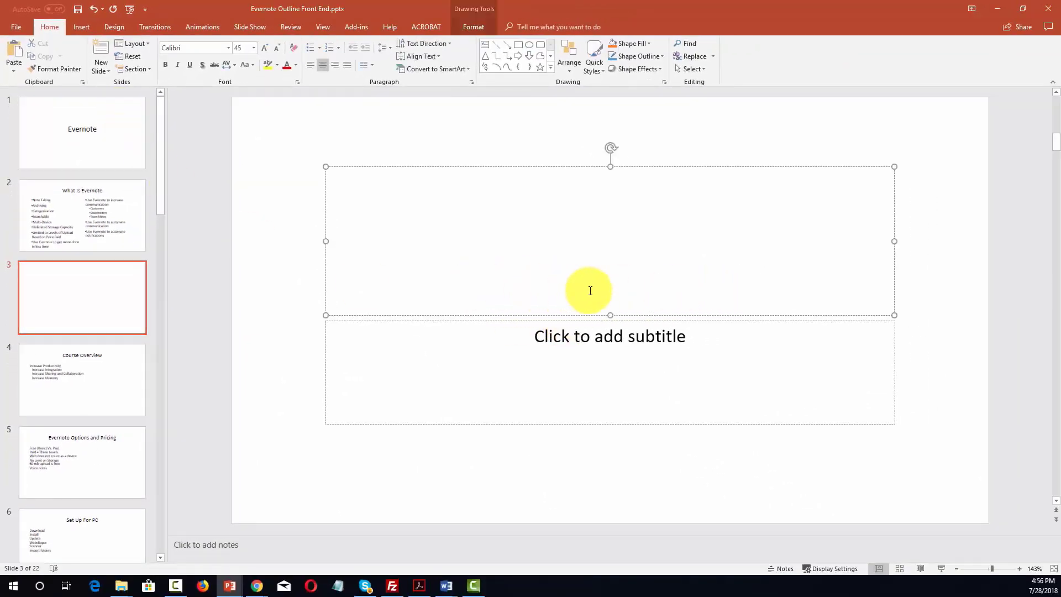
Add a Title and Content slide after the new title slide and activate its content placeholder
click(104, 336)
click(108, 69)
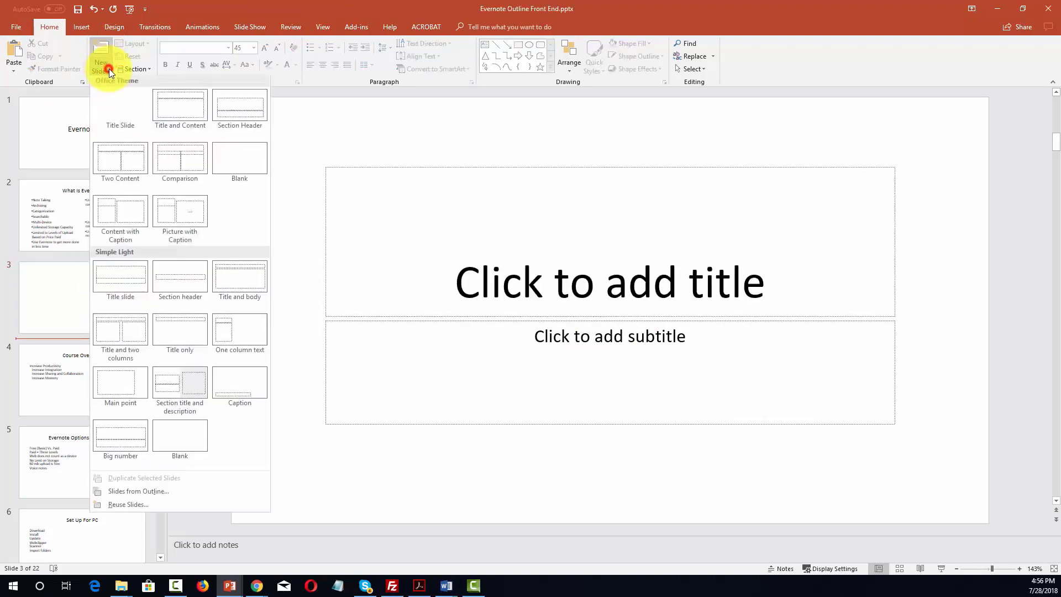
click(179, 114)
click(453, 255)
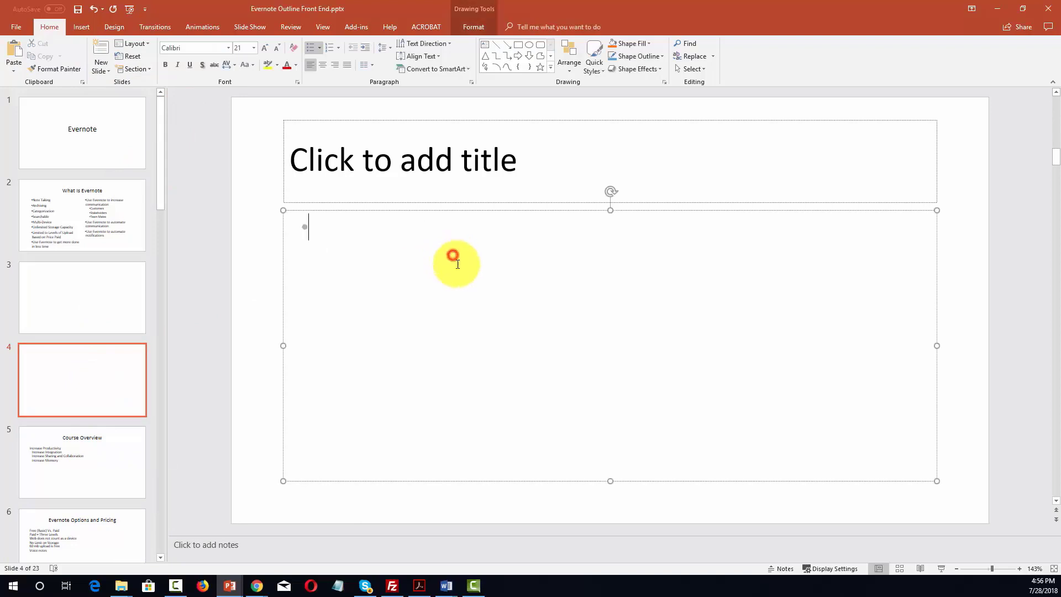
Add a Section Header slide after the Title and Content slide and activate its title placeholder
click(81, 420)
click(109, 66)
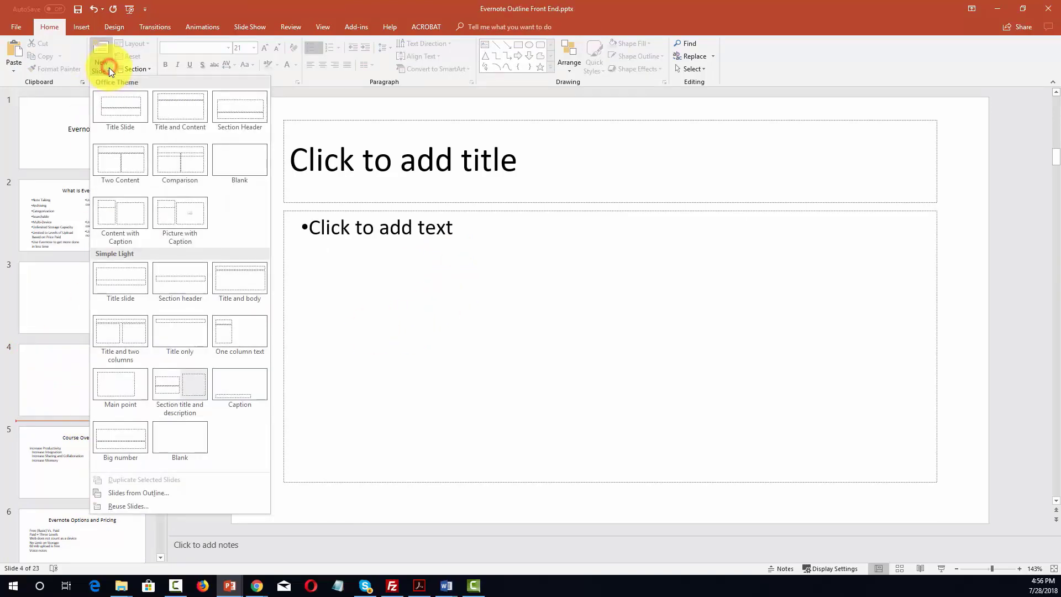
click(242, 108)
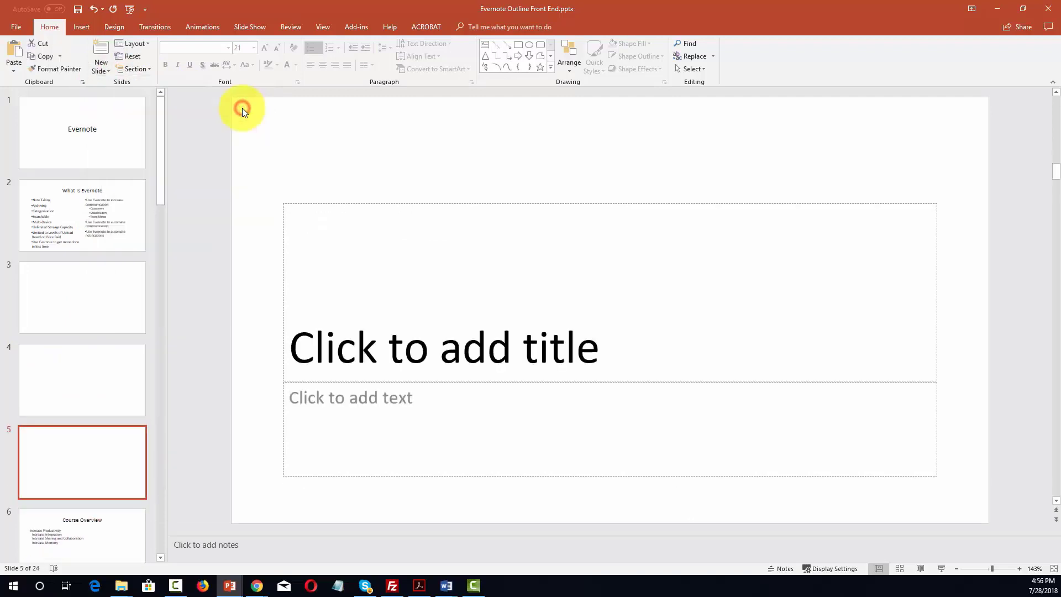
click(420, 339)
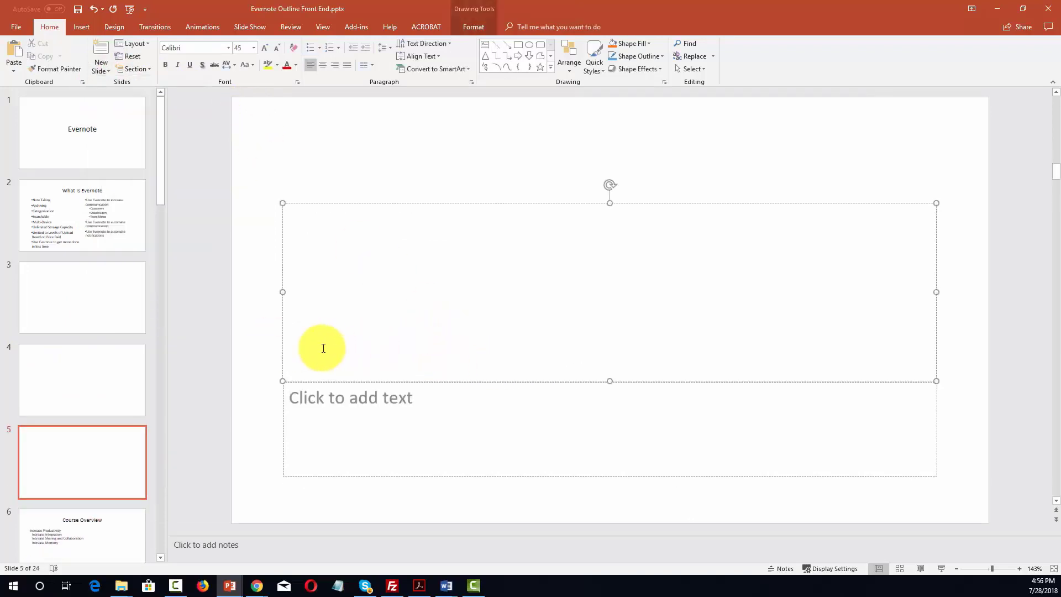
Add a Two Content slide directly after the Section Header slide
click(133, 503)
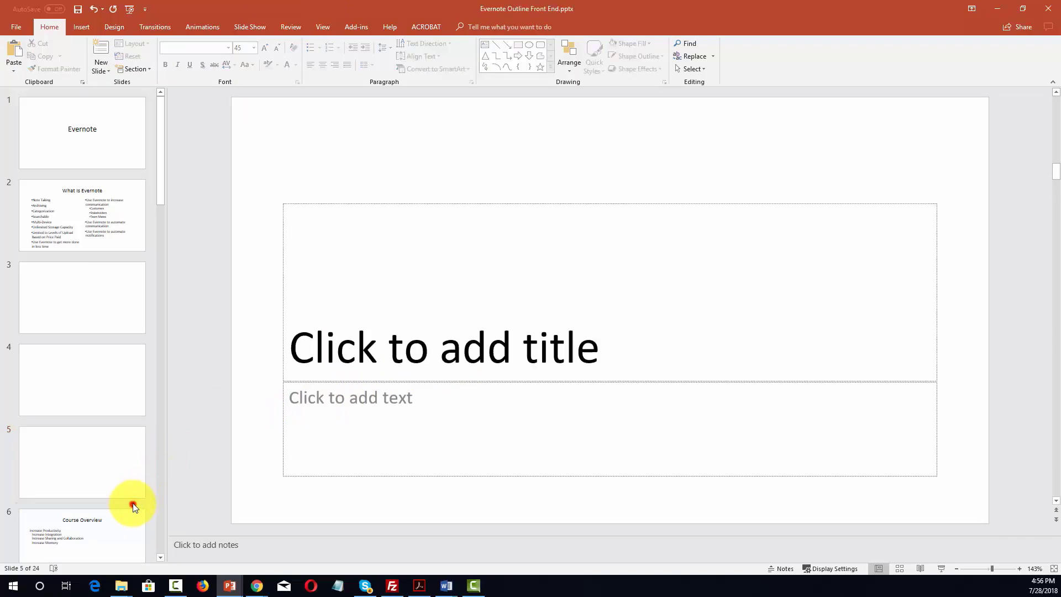
click(106, 71)
click(111, 167)
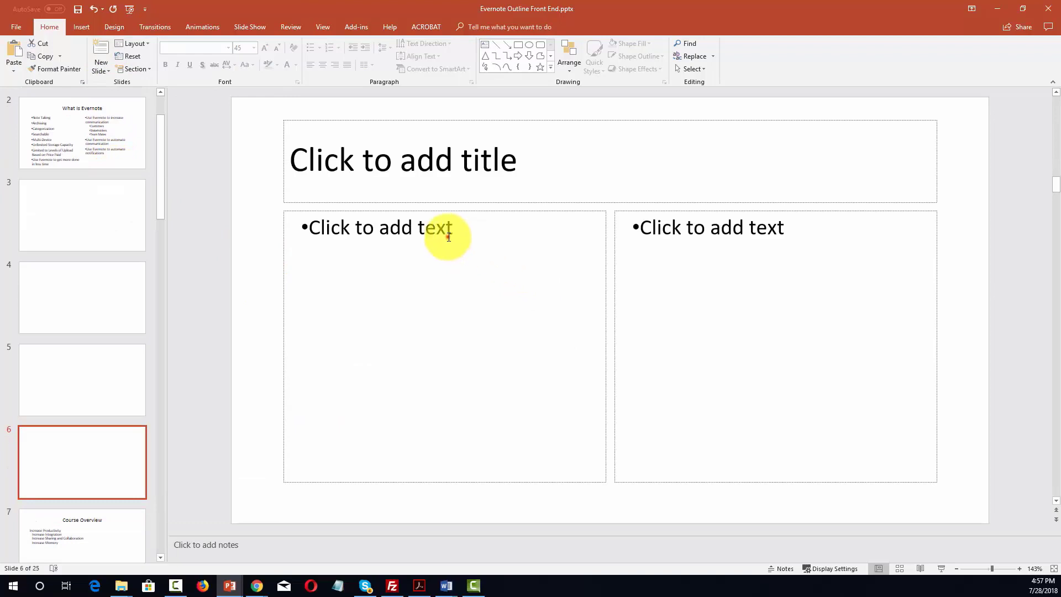
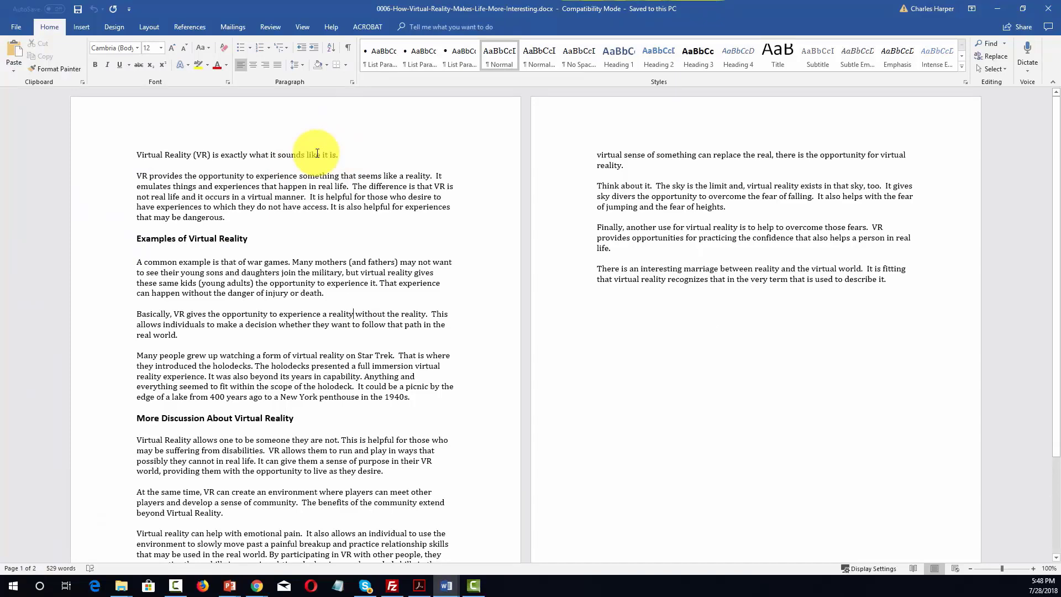
Show the virtual reality Word document in Outline view and remove the empty line above the "VR provides the opportunity" paragraph
click(304, 26)
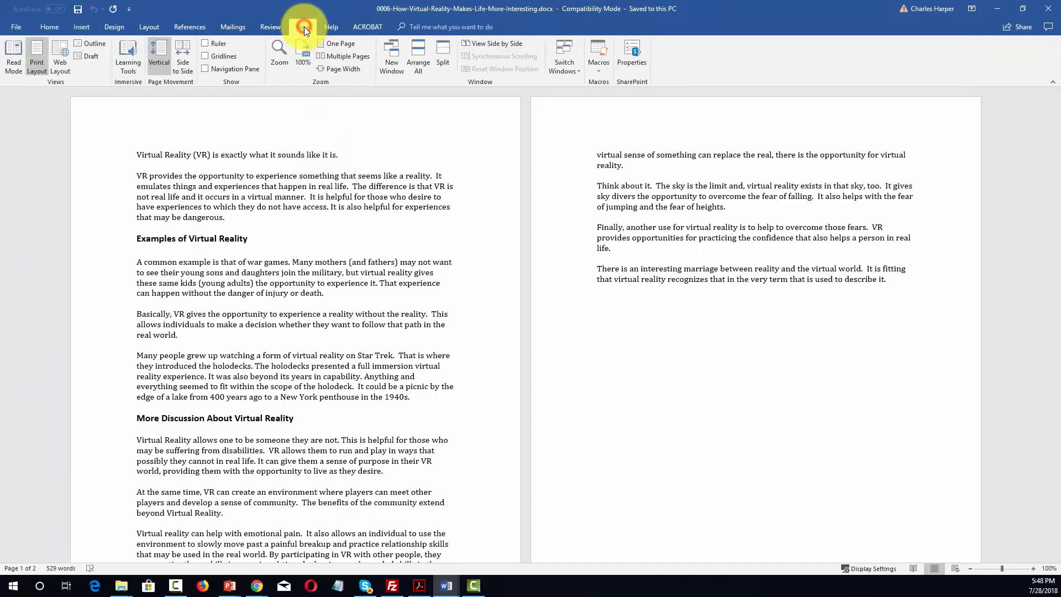
click(88, 48)
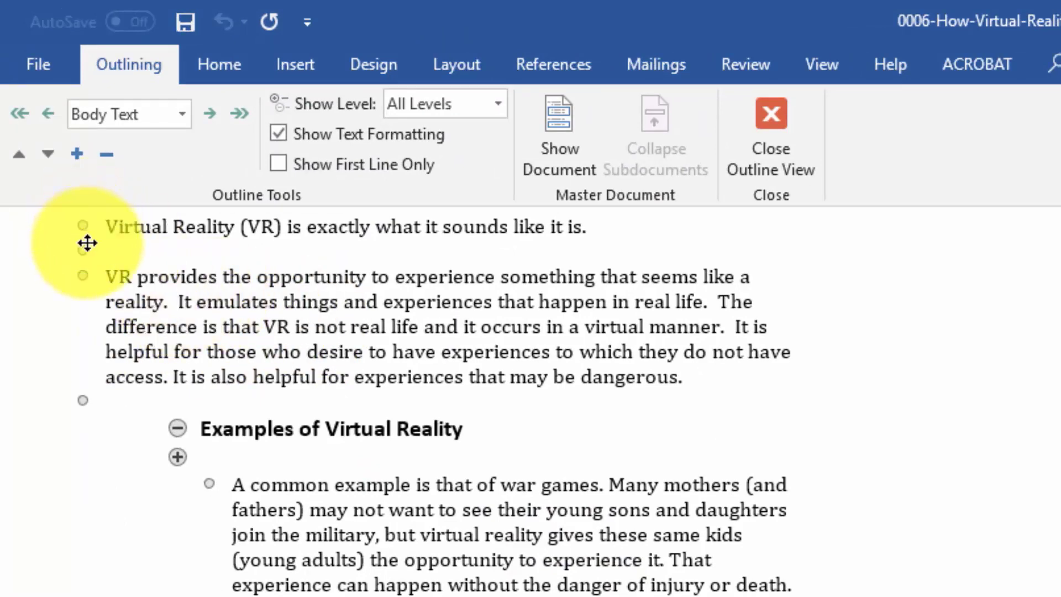
click(112, 278)
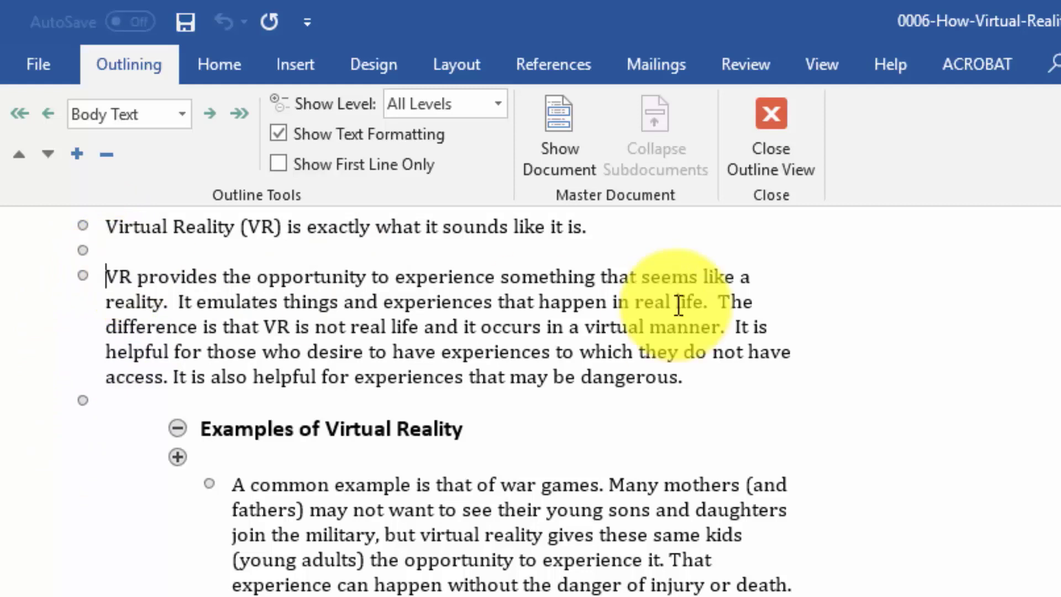
key(BackSpace)
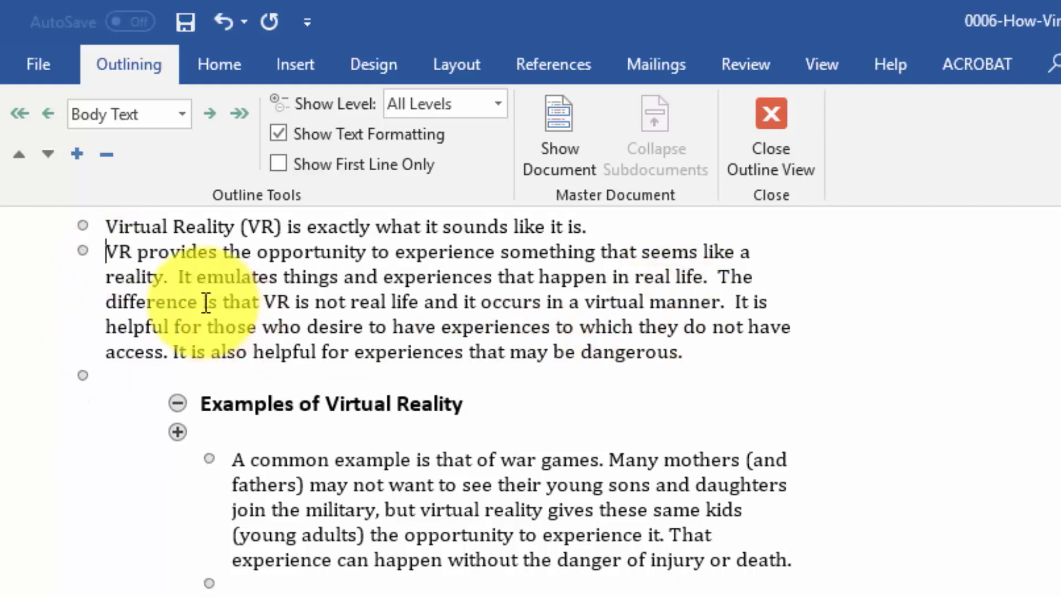
Split the VR paragraph into separate outline items before "It emulates things" and "It is helpful for those", and select the opening items
click(178, 278)
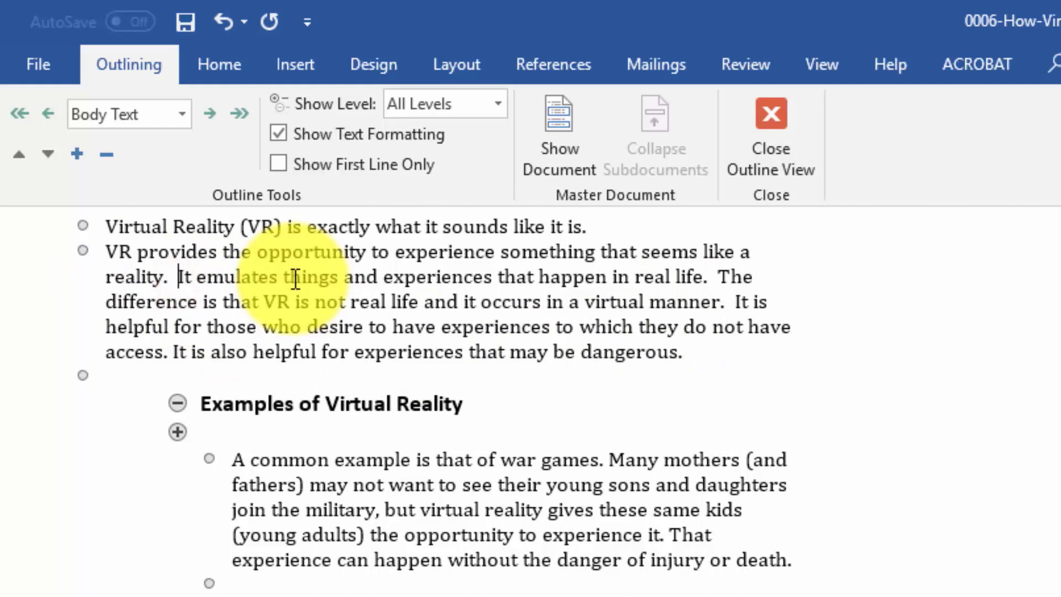
key(Return)
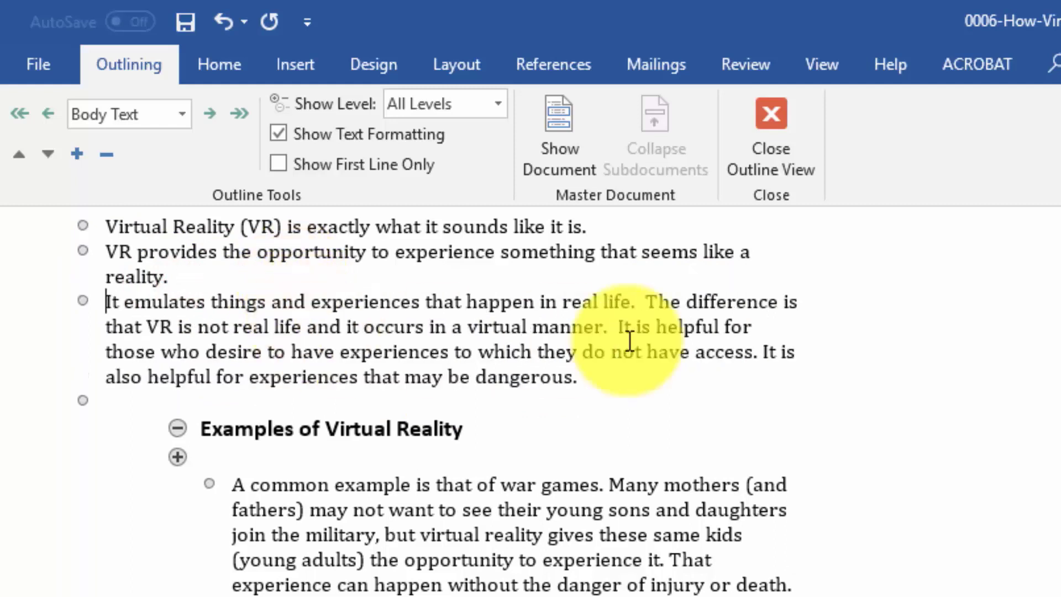
click(611, 325)
key(Return)
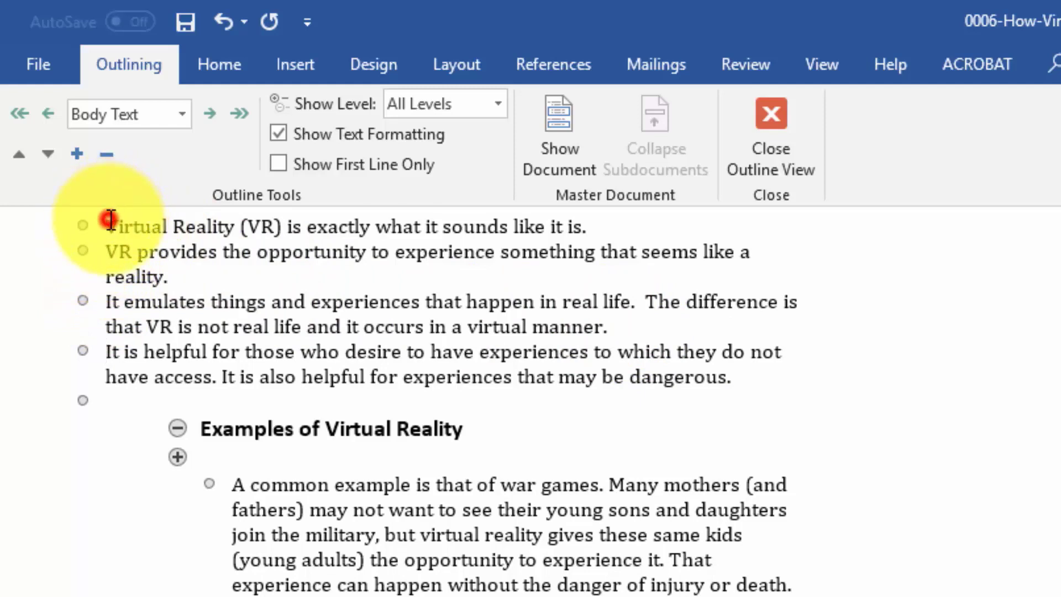
drag(110, 220, 749, 374)
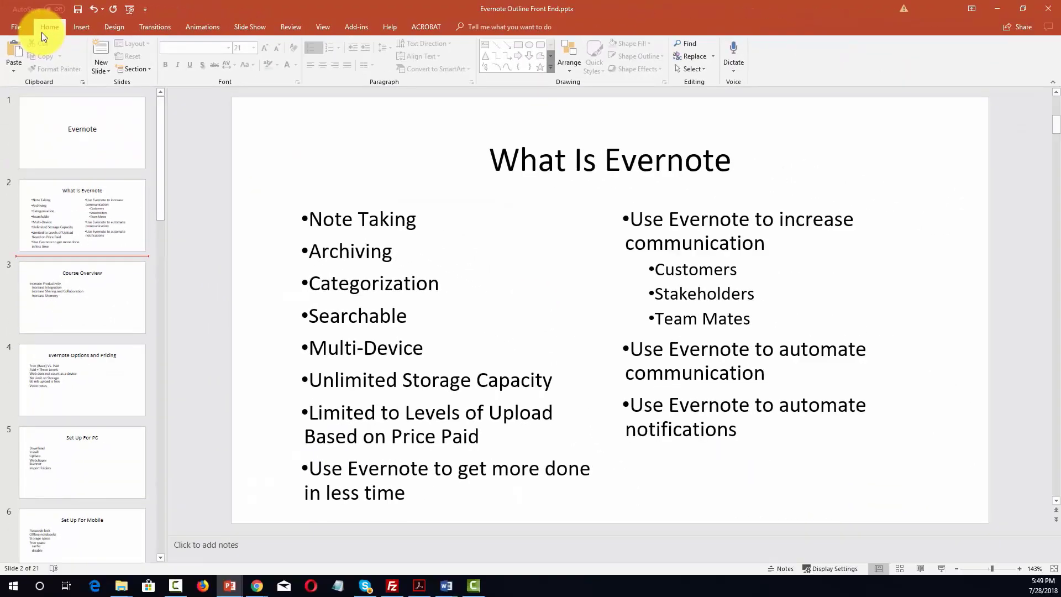
In PowerPoint, insert slides from the outline 0006-How-Virtual-Reality-Makes-Life-More-Interesting.docx after "What Is Evernote" and open the second inserted slide
click(111, 69)
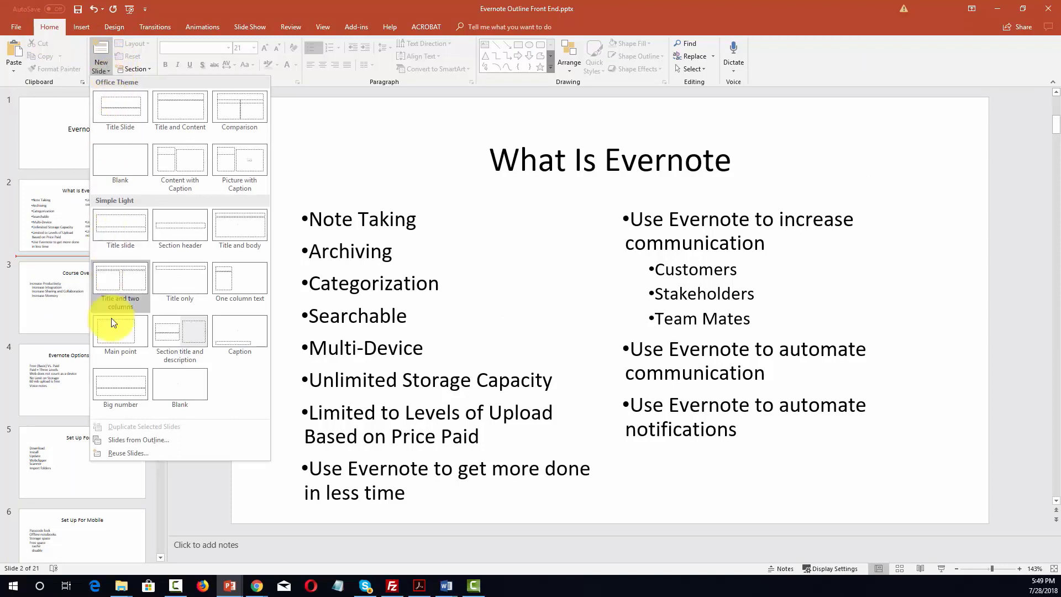
click(127, 442)
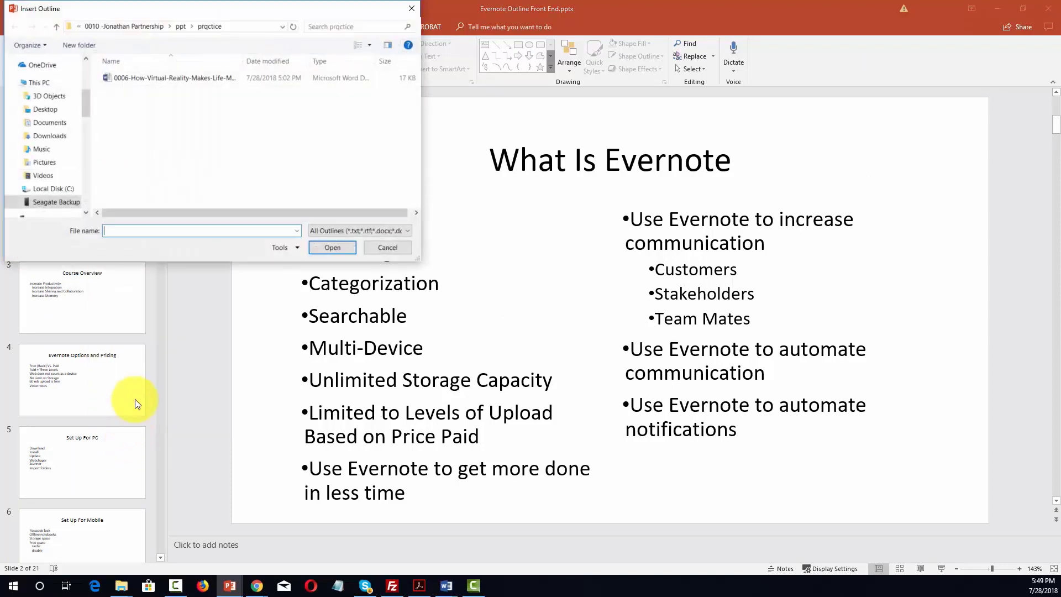
click(217, 77)
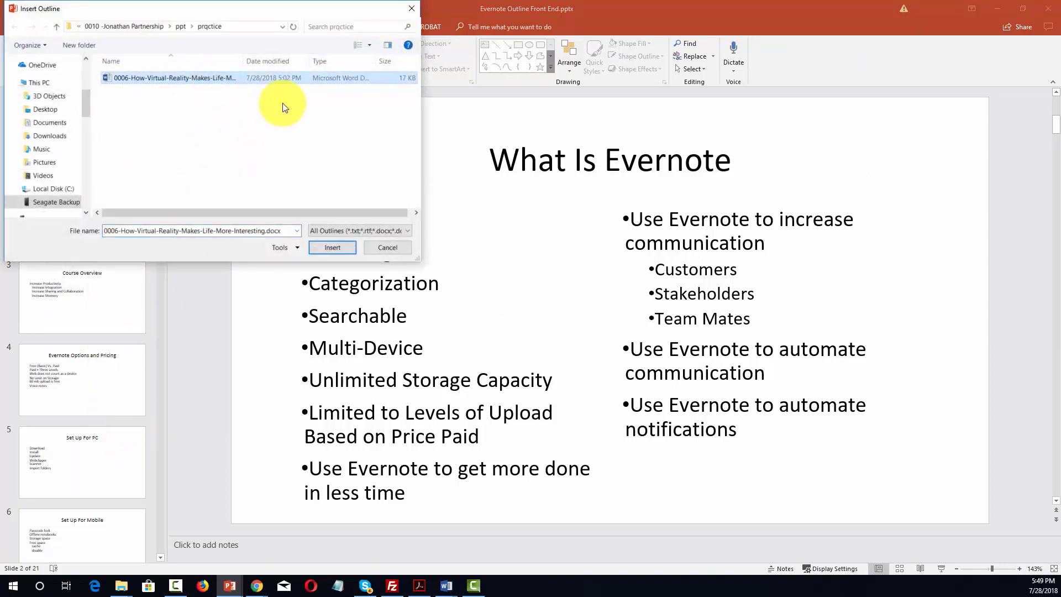
click(329, 247)
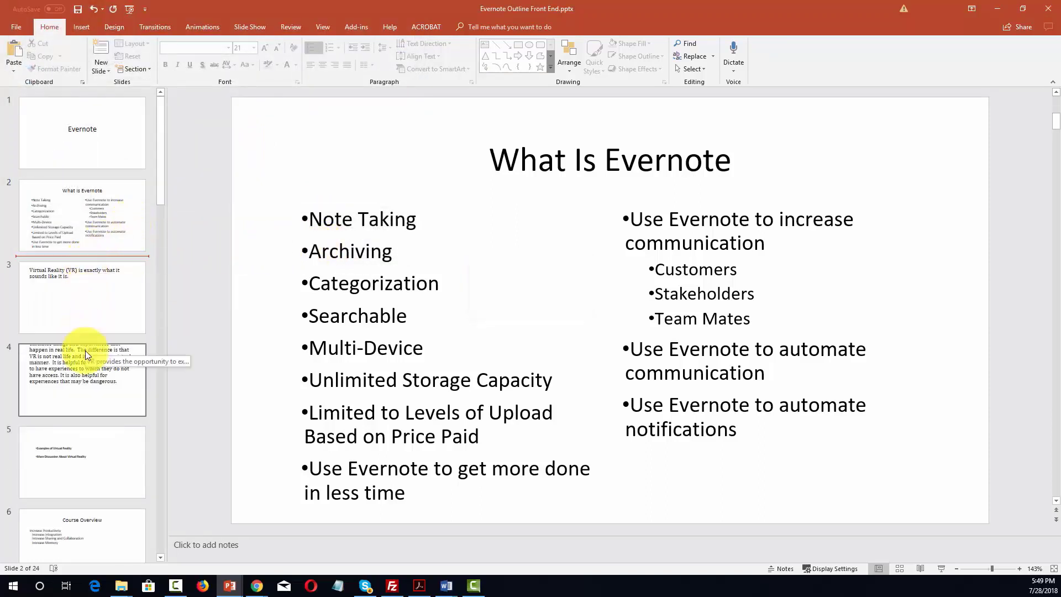
scroll(86, 351, down, 1)
click(126, 310)
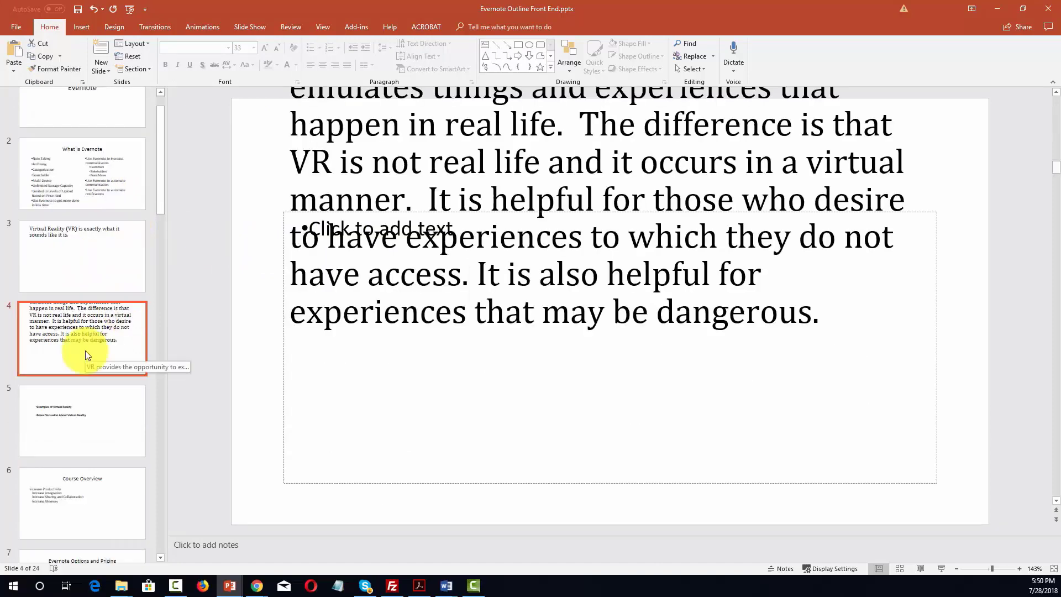